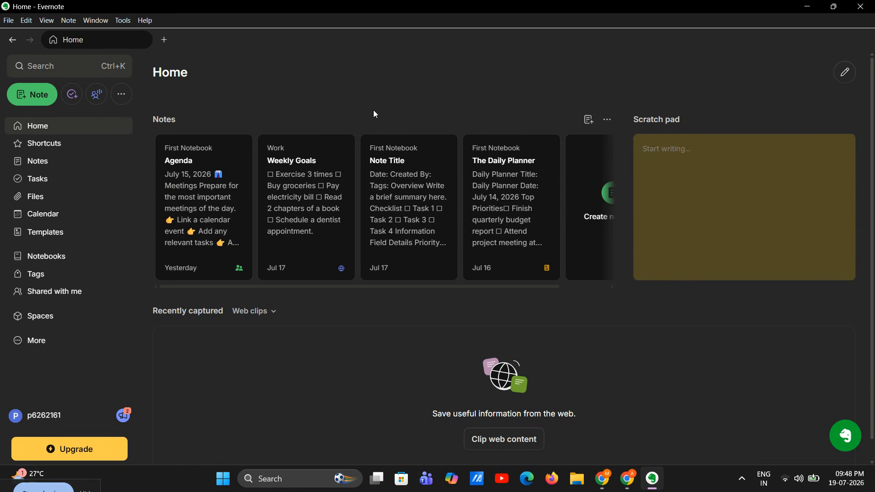
{"action": "key", "text": "XF86AudioLowerVolume"}
{"action": "key", "text": "XF86AudioLowerVolume"}
{"action": "key", "text": "XF86AudioLowerVolume"}
{"action": "key", "text": "XF86AudioLowerVolume"}
{"action": "key", "text": "XF86AudioLowerVolume"}
{"action": "key", "text": "XF86AudioLowerVolume"}
{"action": "key", "text": "XF86AudioLowerVolume"}
{"action": "key", "text": "XF86AudioLowerVolume"}
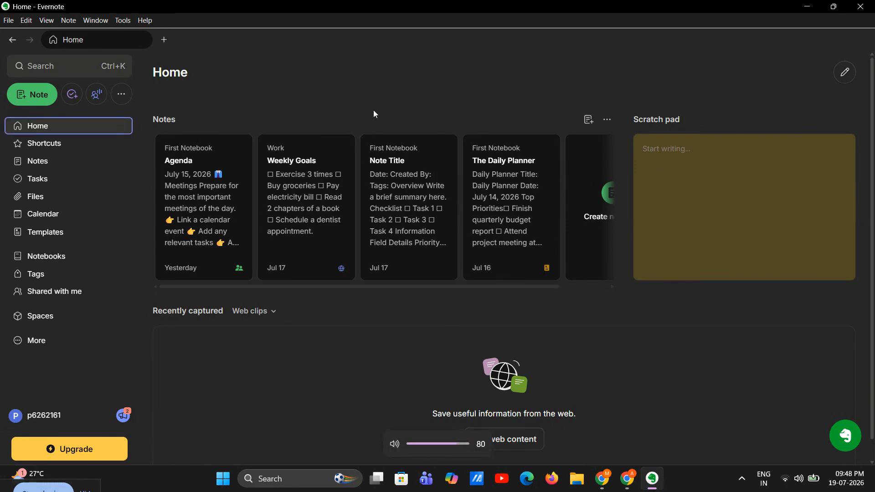
{"action": "key", "text": "XF86AudioLowerVolume"}
{"action": "key", "text": "XF86AudioLowerVolume"}
{"action": "key", "text": "XF86AudioLowerVolume"}
{"action": "key", "text": "XF86AudioLowerVolume"}
{"action": "key", "text": "XF86AudioLowerVolume"}
{"action": "key", "text": "XF86AudioLowerVolume"}
{"action": "key", "text": "XF86AudioLowerVolume"}
{"action": "key", "text": "XF86AudioLowerVolume"}
{"action": "key", "text": "XF86AudioLowerVolume"}
{"action": "key", "text": "XF86AudioLowerVolume"}
{"action": "key", "text": "XF86AudioLowerVolume"}
{"action": "key", "text": "XF86AudioLowerVolume"}
{"action": "key", "text": "XF86AudioLowerVolume"}
{"action": "key", "text": "XF86AudioLowerVolume"}
{"action": "key", "text": "XF86AudioLowerVolume"}
{"action": "key", "text": "XF86AudioLowerVolume"}
{"action": "key", "text": "XF86AudioLowerVolume"}
{"action": "key", "text": "XF86AudioLowerVolume"}
{"action": "key", "text": "XF86AudioLowerVolume"}
{"action": "key", "text": "XF86AudioLowerVolume"}
{"action": "key", "text": "XF86AudioRaiseVolume"}
{"action": "key", "text": "XF86AudioRaiseVolume"}
{"action": "key", "text": "XF86AudioRaiseVolume"}
{"action": "key", "text": "XF86AudioRaiseVolume"}
{"action": "key", "text": "XF86AudioRaiseVolume"}
{"action": "key", "text": "XF86AudioRaiseVolume"}
{"action": "key", "text": "XF86AudioRaiseVolume"}
{"action": "key", "text": "XF86AudioRaiseVolume"}
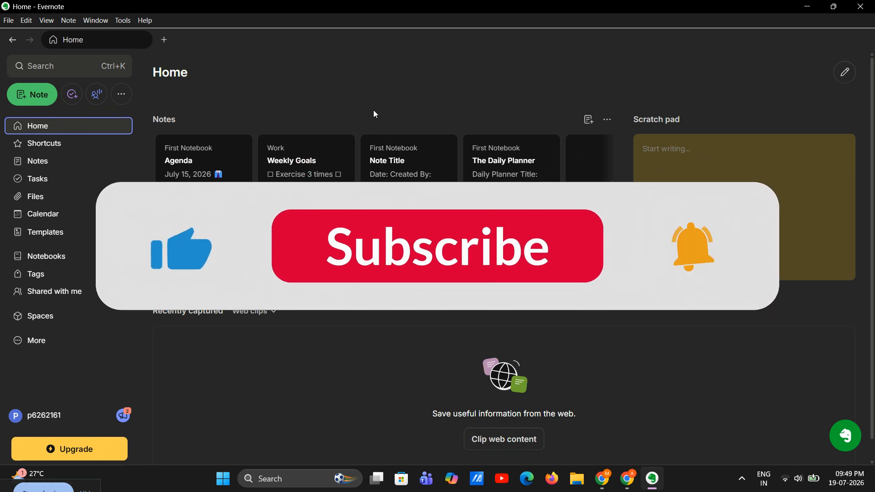
{"action": "key", "text": "XF86AudioRaiseVolume"}
{"action": "key", "text": "XF86AudioRaiseVolume"}
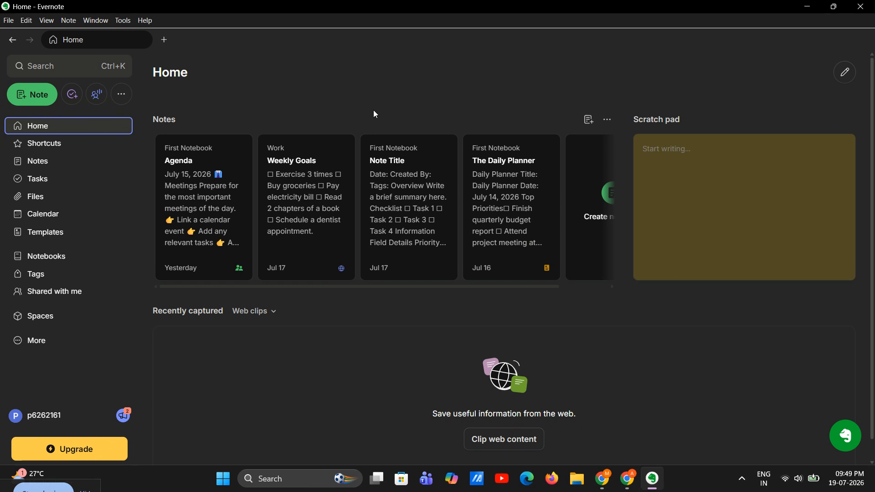
Create a new note and enter "Title" as its title.
{"action": "left_click", "coordinate": [39, 93]}
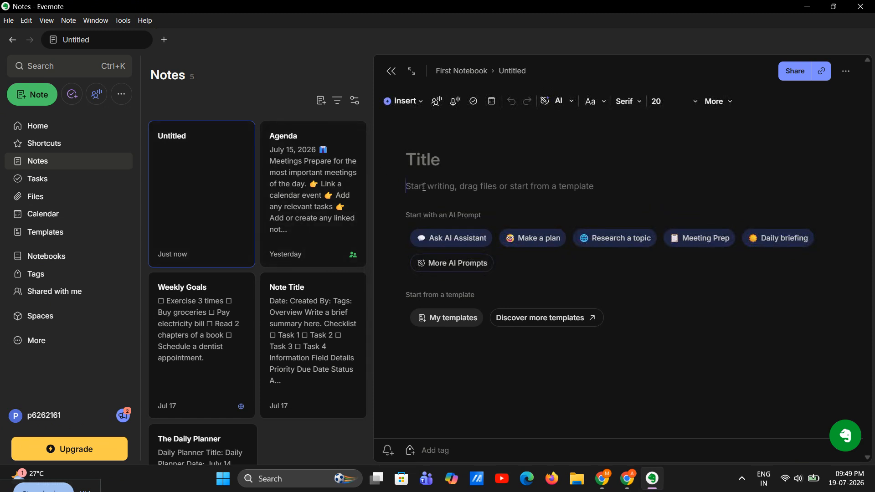
{"action": "left_click", "coordinate": [411, 167]}
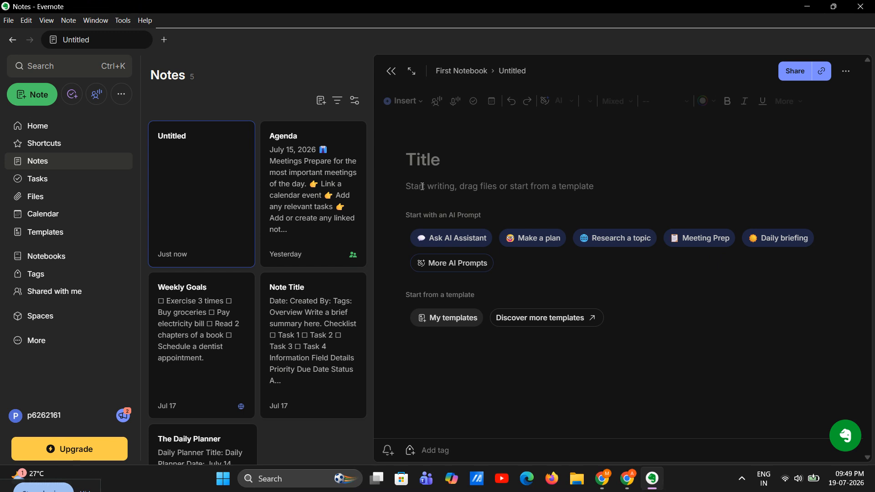
{"action": "type", "text": "Titk"}
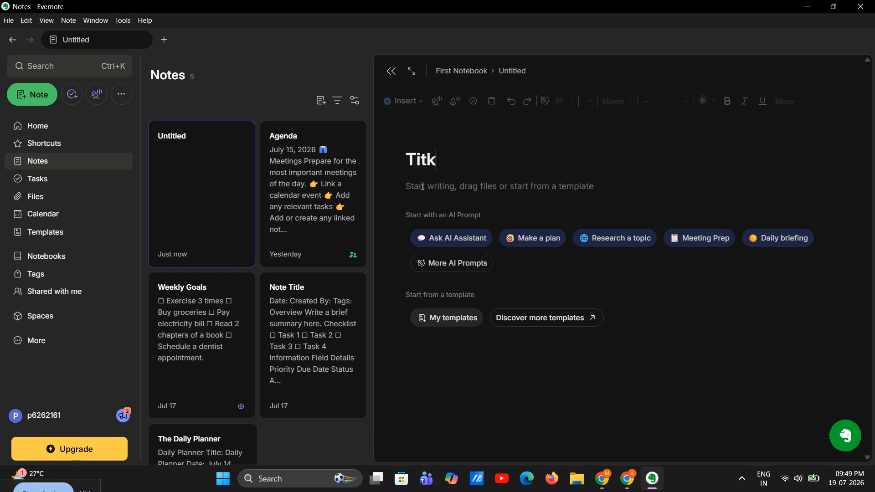
{"action": "key", "text": "BackSpace"}
{"action": "type", "text": "le"}
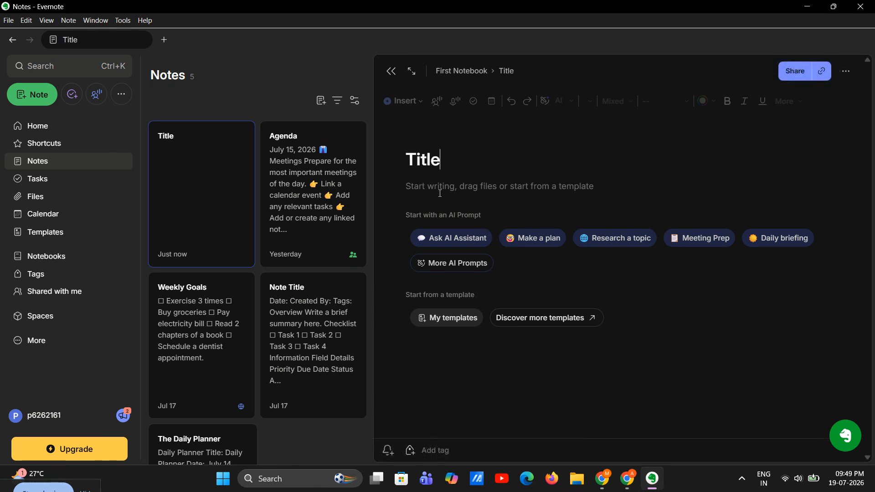
Browse the slash-command list in the note body through its text styles, formatting, alignment and list options, inserting nothing.
{"action": "left_click", "coordinate": [442, 192]}
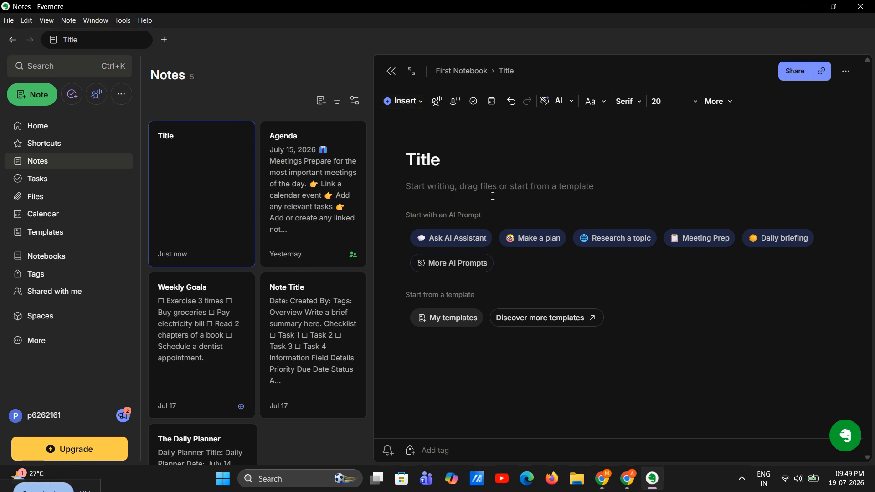
{"action": "type", "text": "/"}
{"action": "scroll", "coordinate": [537, 338], "scroll_direction": "down", "scroll_amount": 5}
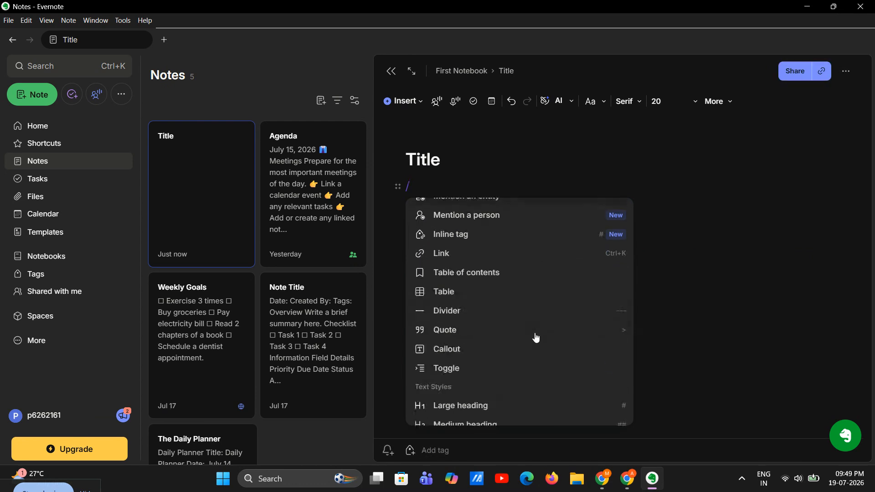
{"action": "scroll", "coordinate": [537, 337], "scroll_direction": "down", "scroll_amount": 3}
{"action": "scroll", "coordinate": [536, 337], "scroll_direction": "up", "scroll_amount": 3}
{"action": "scroll", "coordinate": [453, 291], "scroll_direction": "down", "scroll_amount": 3}
{"action": "scroll", "coordinate": [467, 292], "scroll_direction": "down", "scroll_amount": 2}
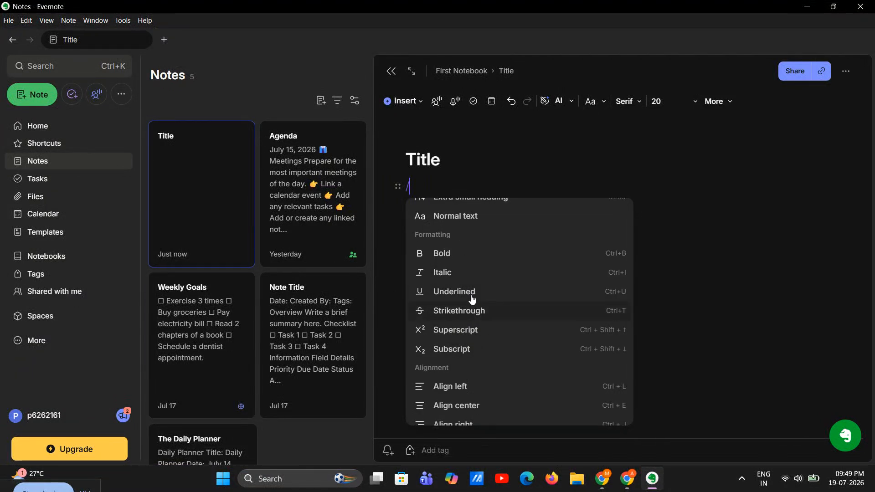
{"action": "scroll", "coordinate": [506, 296], "scroll_direction": "down", "scroll_amount": 3}
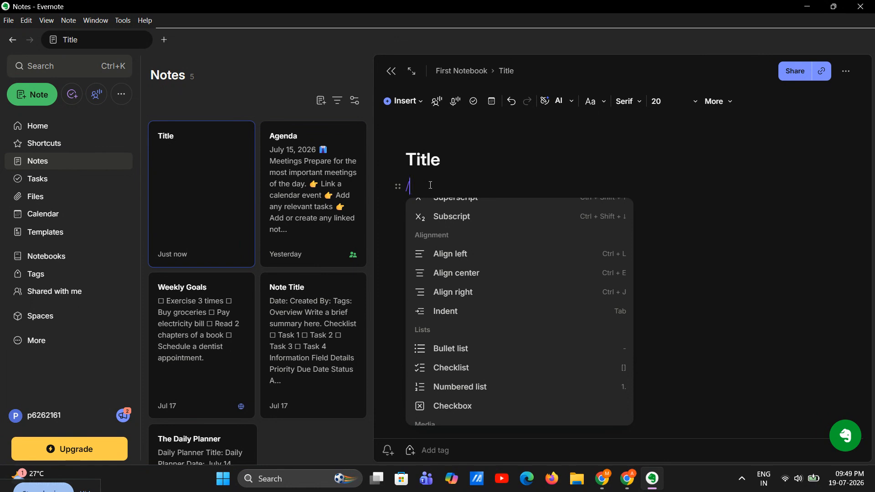
{"action": "key", "text": "BackSpace"}
Paste the copied meeting notes outline into the note body and set the text color of its purple content to white.
{"action": "key", "text": "ctrl+v"}
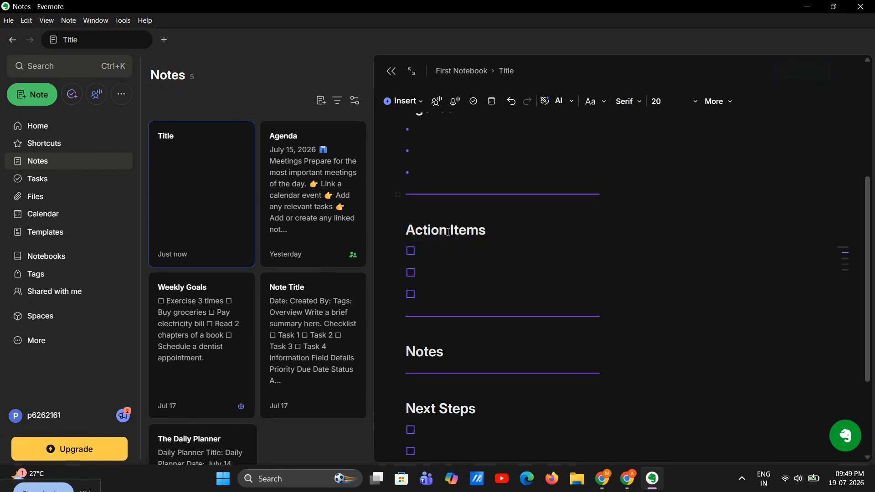
{"action": "scroll", "coordinate": [484, 291], "scroll_direction": "down", "scroll_amount": 3}
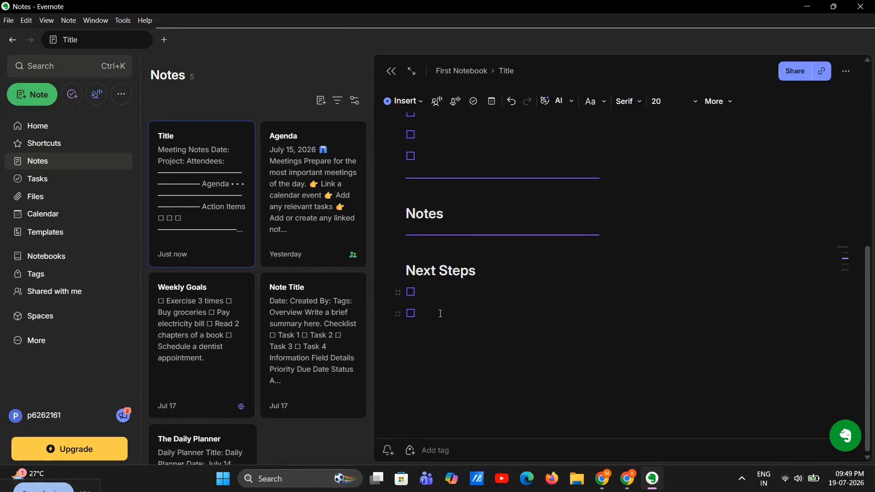
{"action": "left_click_drag", "start_coordinate": [440, 313], "coordinate": [406, 229]}
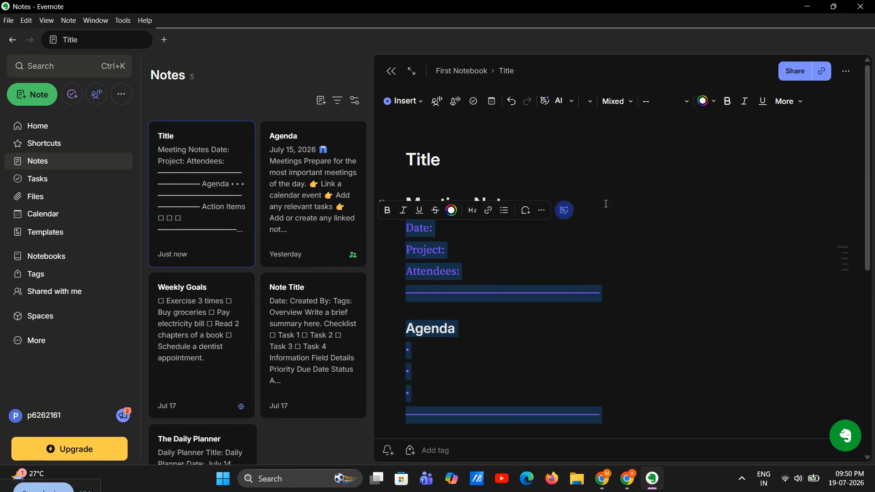
{"action": "left_click", "coordinate": [453, 211]}
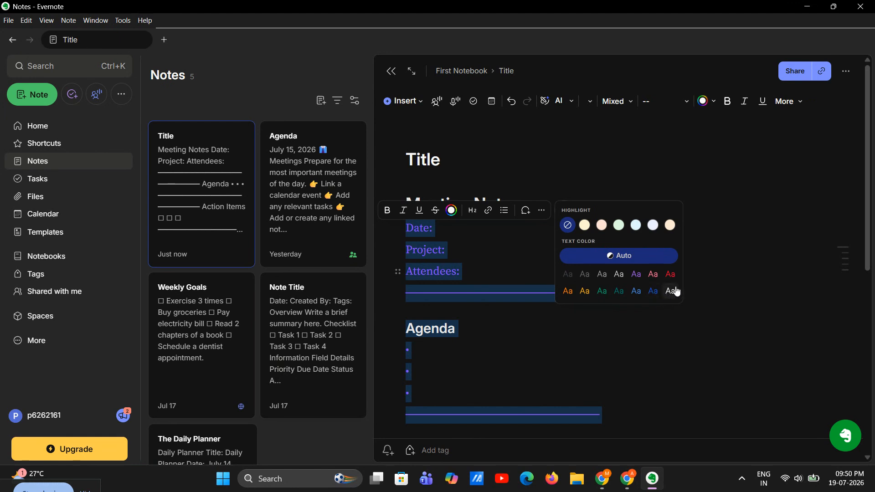
{"action": "left_click", "coordinate": [671, 290]}
{"action": "left_click", "coordinate": [475, 328]}
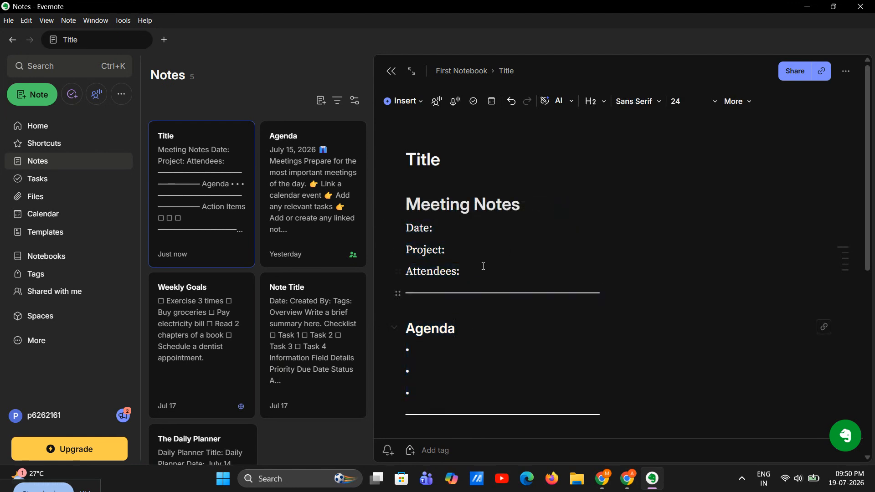
Move the "Meeting Notes" heading text from the note body into the title, replacing the existing title.
{"action": "left_click", "coordinate": [521, 204]}
{"action": "key", "text": "Delete"}
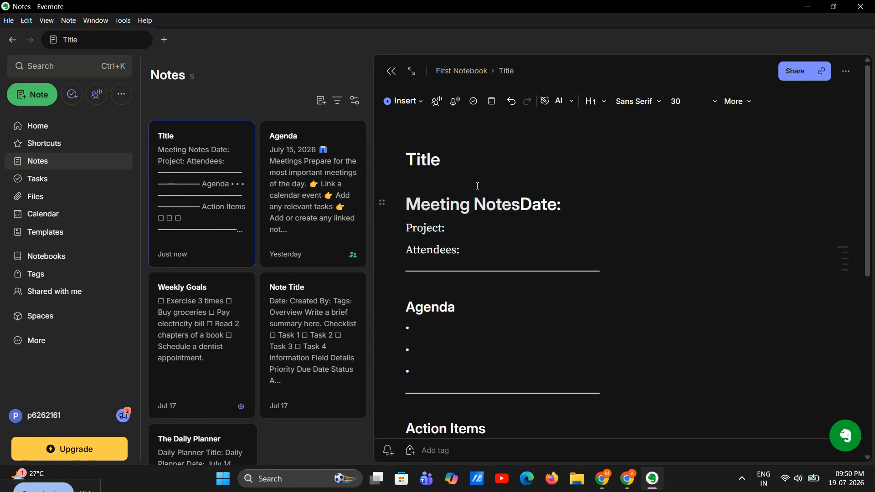
{"action": "left_click_drag", "start_coordinate": [520, 205], "coordinate": [409, 209]}
{"action": "key", "text": "ctrl+c"}
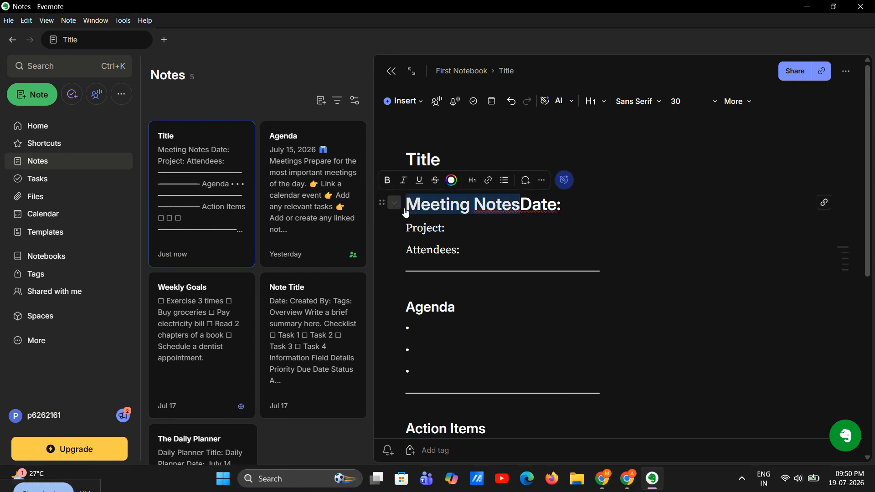
{"action": "key", "text": "BackSpace"}
{"action": "left_click_drag", "start_coordinate": [441, 160], "coordinate": [377, 166]}
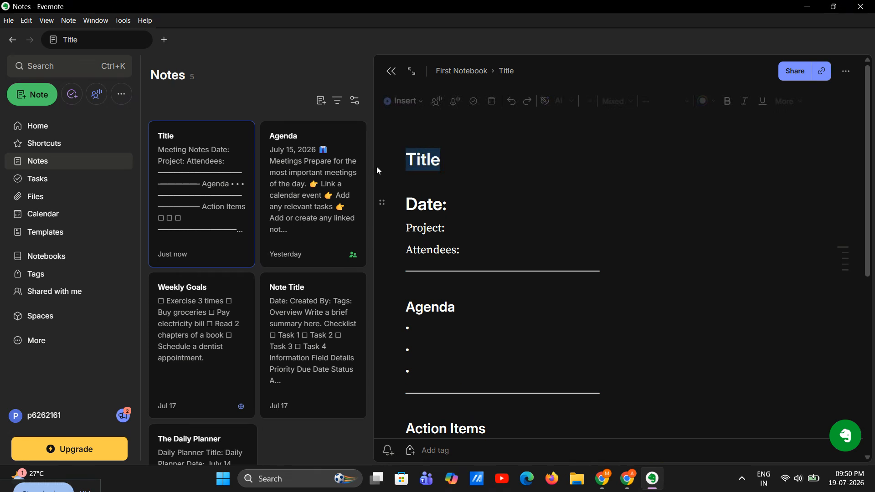
{"action": "key", "text": "ctrl+v"}
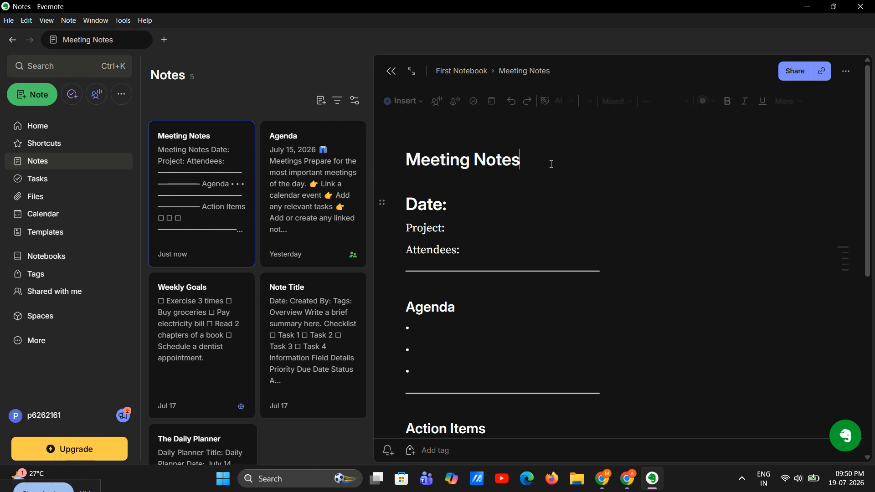
Save the finished note as a template named "Meeting Notes".
{"action": "scroll", "coordinate": [516, 277], "scroll_direction": "down", "scroll_amount": 5}
{"action": "scroll", "coordinate": [536, 294], "scroll_direction": "up", "scroll_amount": 5}
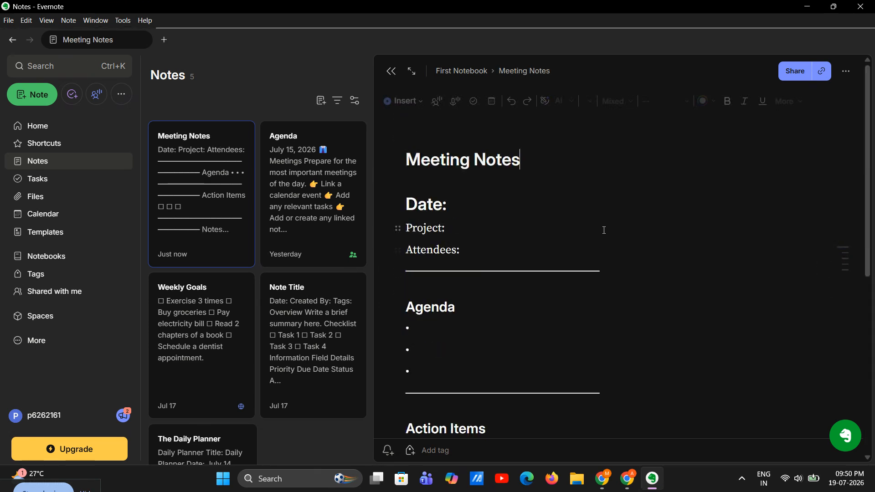
{"action": "left_click", "coordinate": [847, 71]}
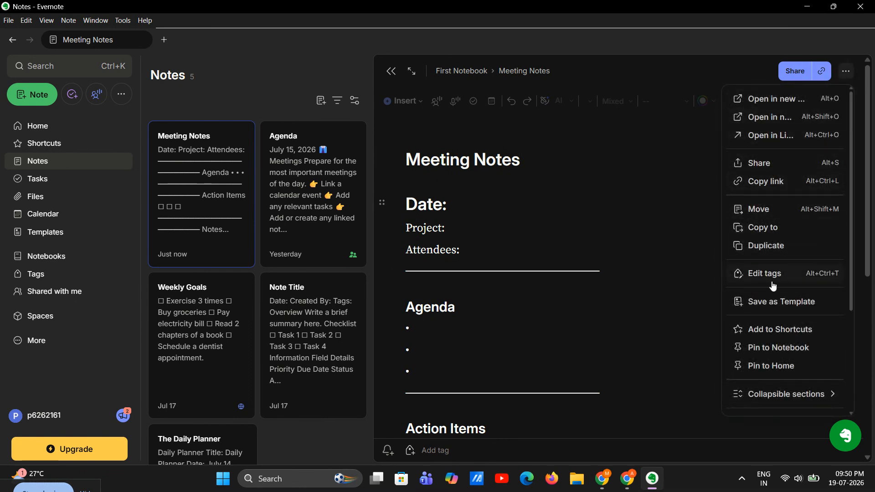
{"action": "left_click", "coordinate": [775, 301]}
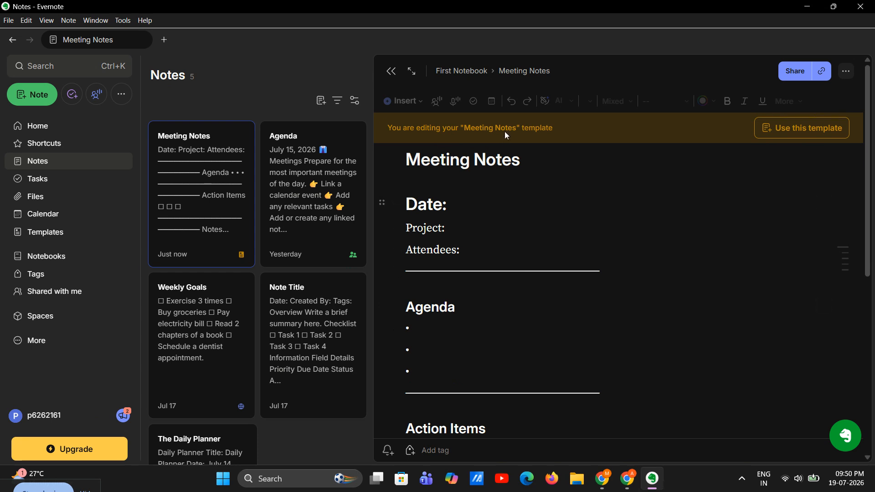
{"action": "left_click_drag", "start_coordinate": [463, 139], "coordinate": [461, 139]}
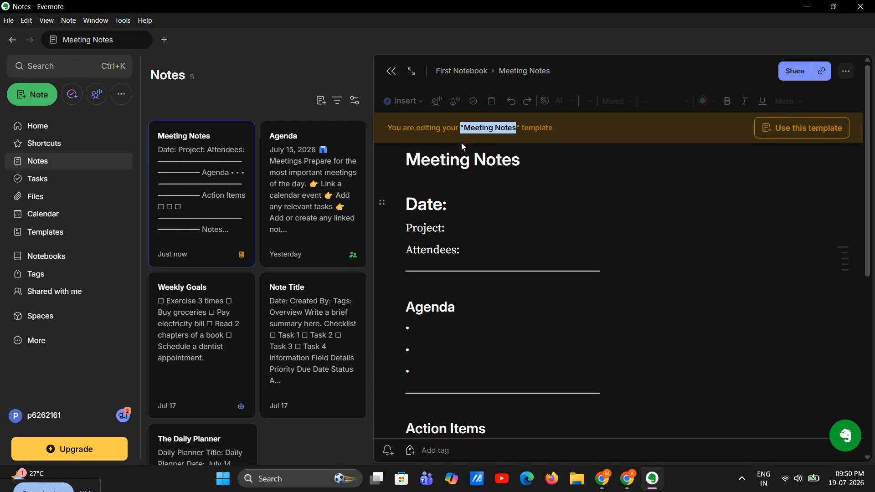
{"action": "left_click", "coordinate": [506, 248]}
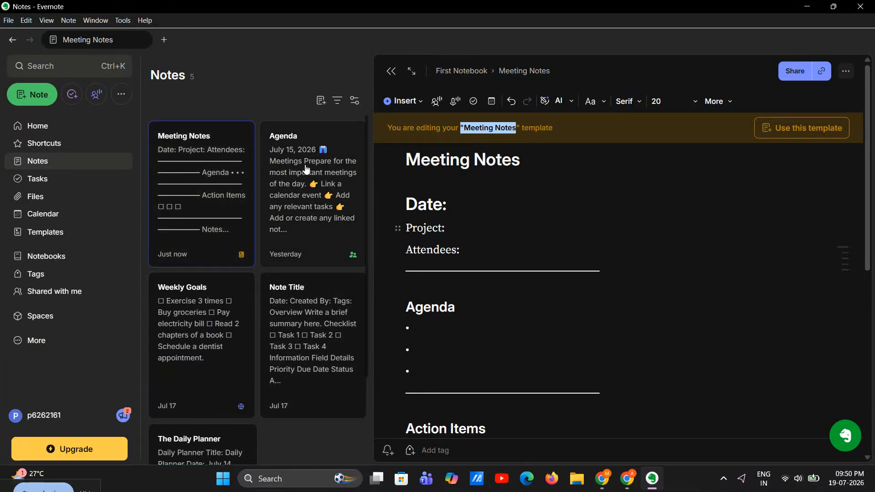
Create another new note from the saved "Meeting Notes" template and review its sections.
{"action": "left_click", "coordinate": [316, 111]}
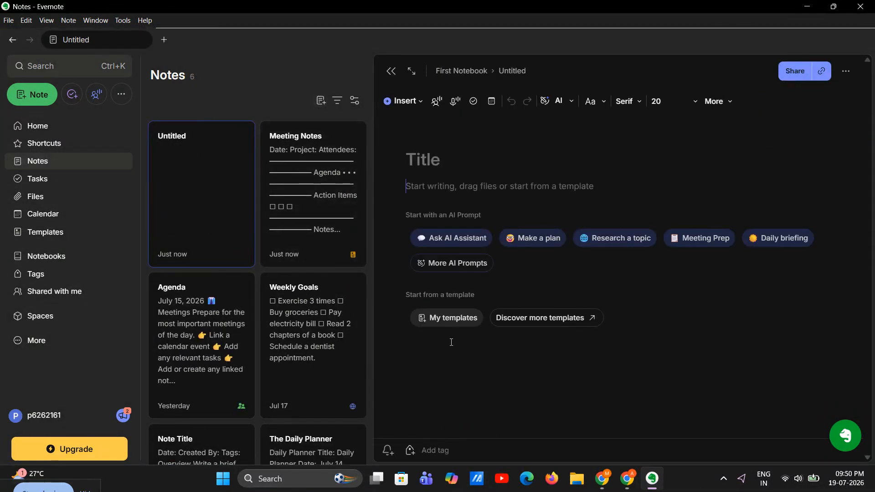
{"action": "left_click", "coordinate": [441, 326]}
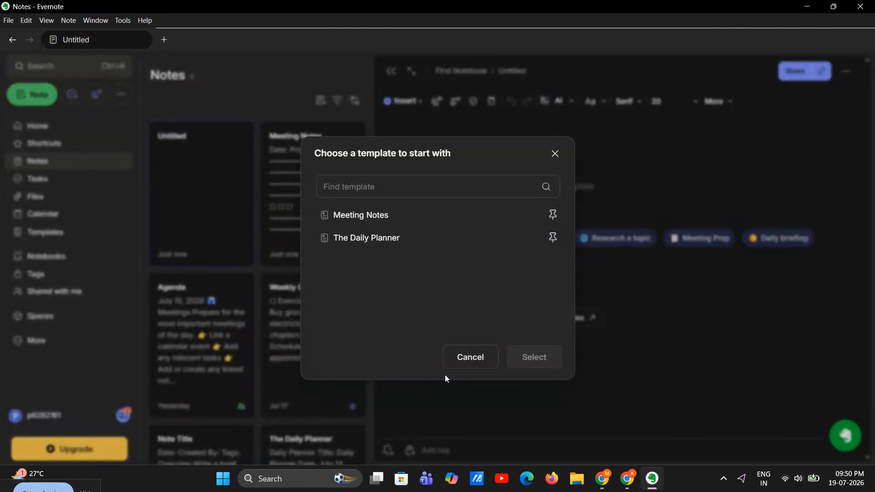
{"action": "left_click", "coordinate": [406, 223]}
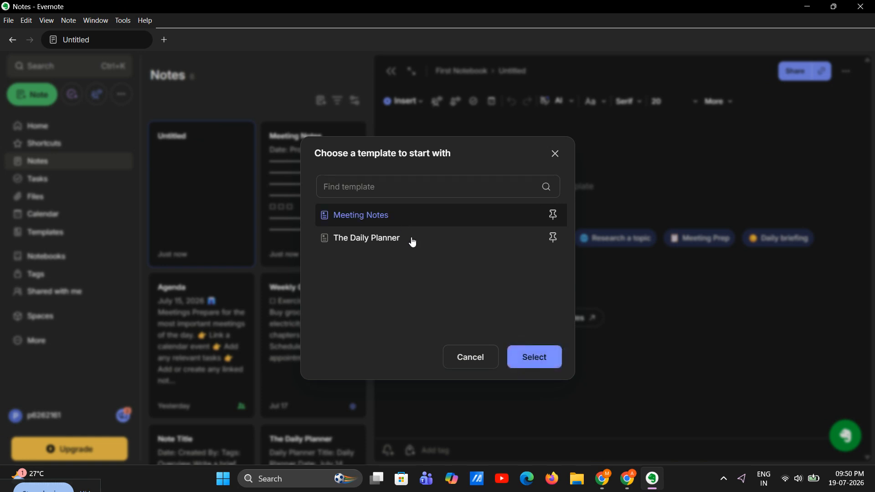
{"action": "left_click", "coordinate": [531, 362]}
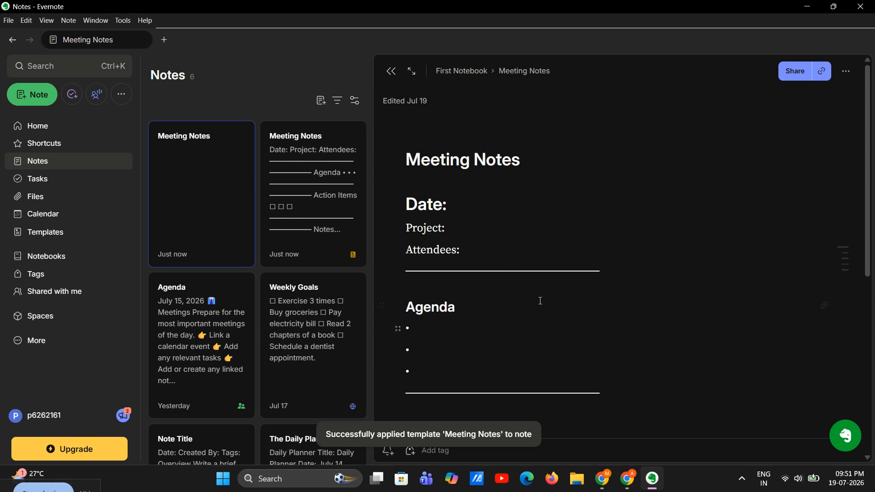
{"action": "scroll", "coordinate": [541, 301], "scroll_direction": "down", "scroll_amount": 7}
{"action": "scroll", "coordinate": [547, 341], "scroll_direction": "up", "scroll_amount": 8}
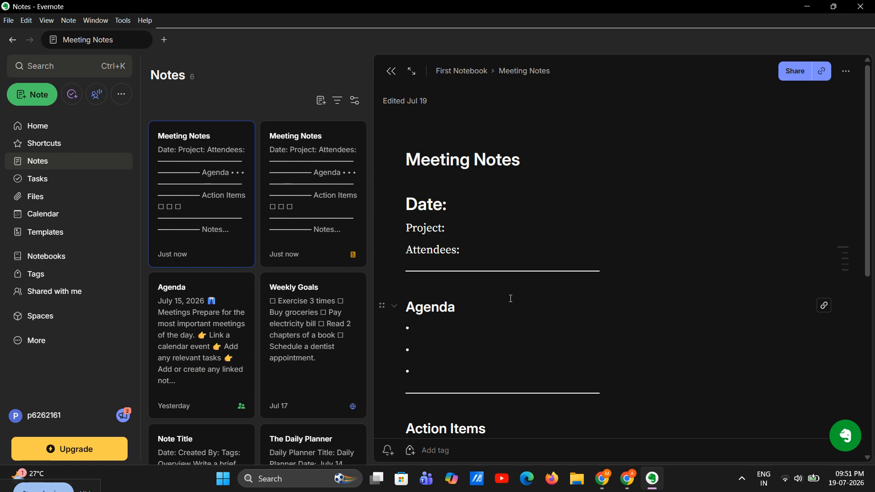
{"action": "scroll", "coordinate": [511, 298], "scroll_direction": "down", "scroll_amount": 5}
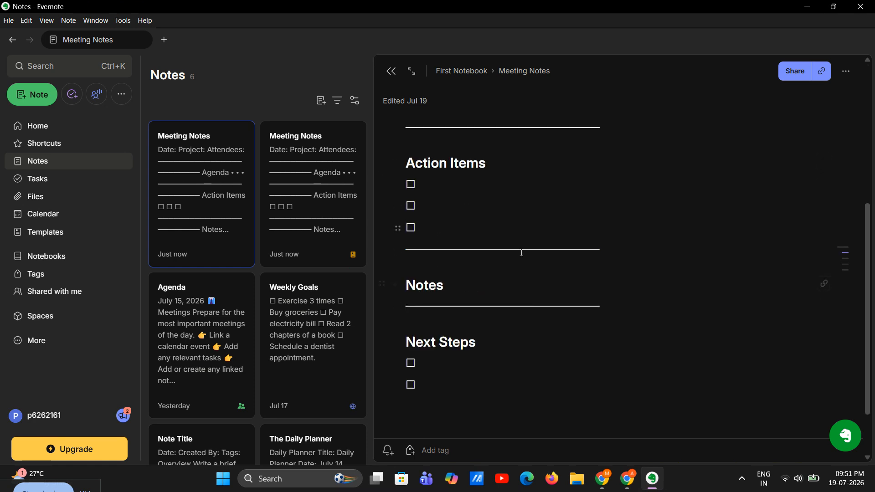
{"action": "scroll", "coordinate": [504, 226], "scroll_direction": "up", "scroll_amount": 5}
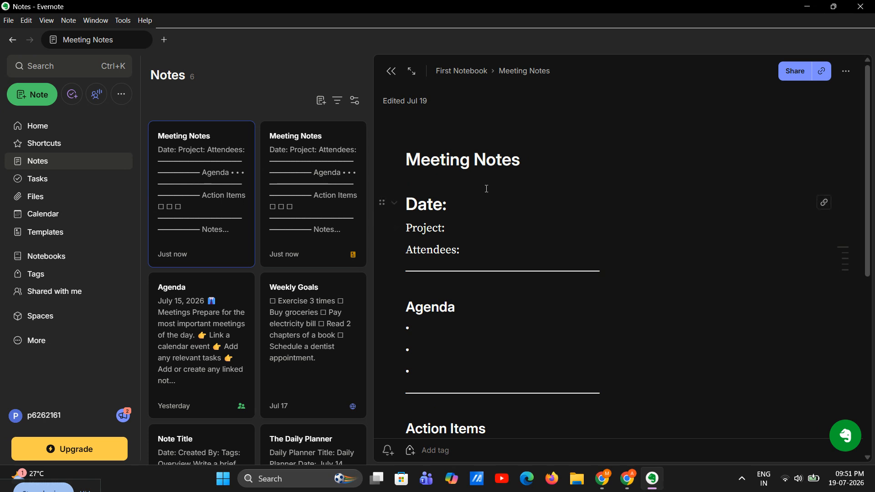